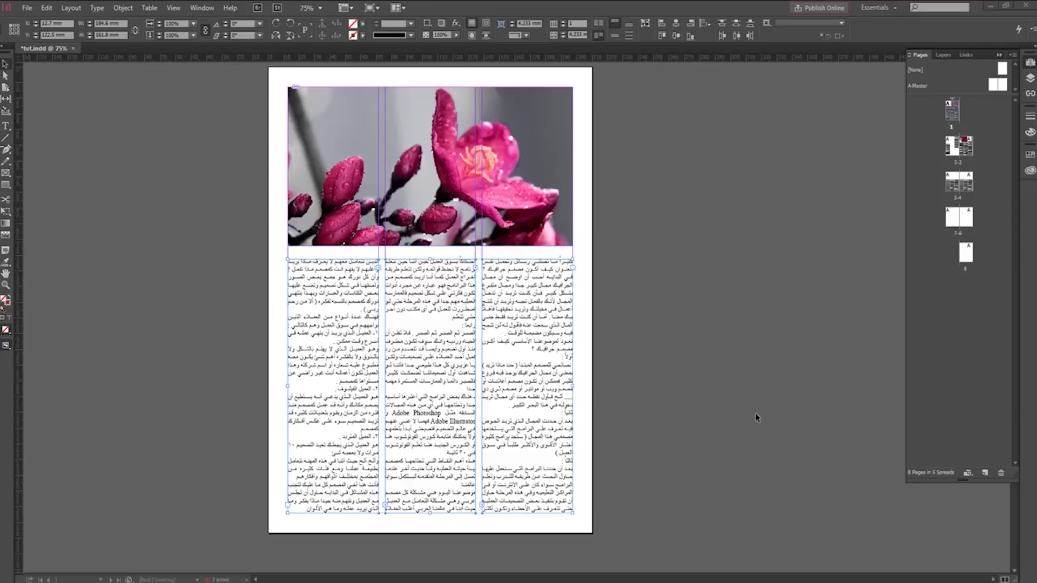
Examine the occurrences of the word "مصمم" in the body text columns on page 1.
click(620, 290)
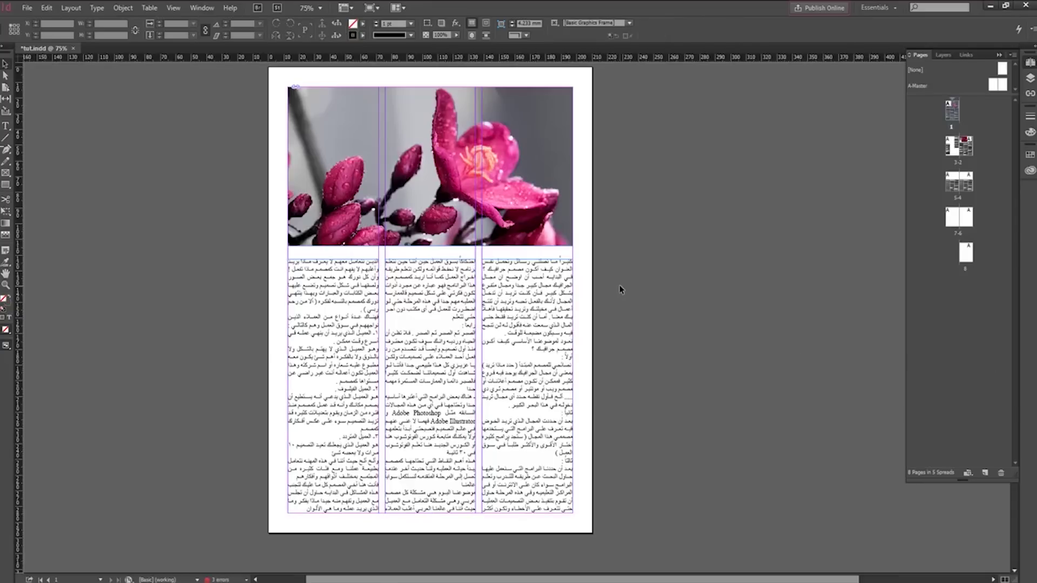
key(ctrl+equal)
key(ctrl+equal)
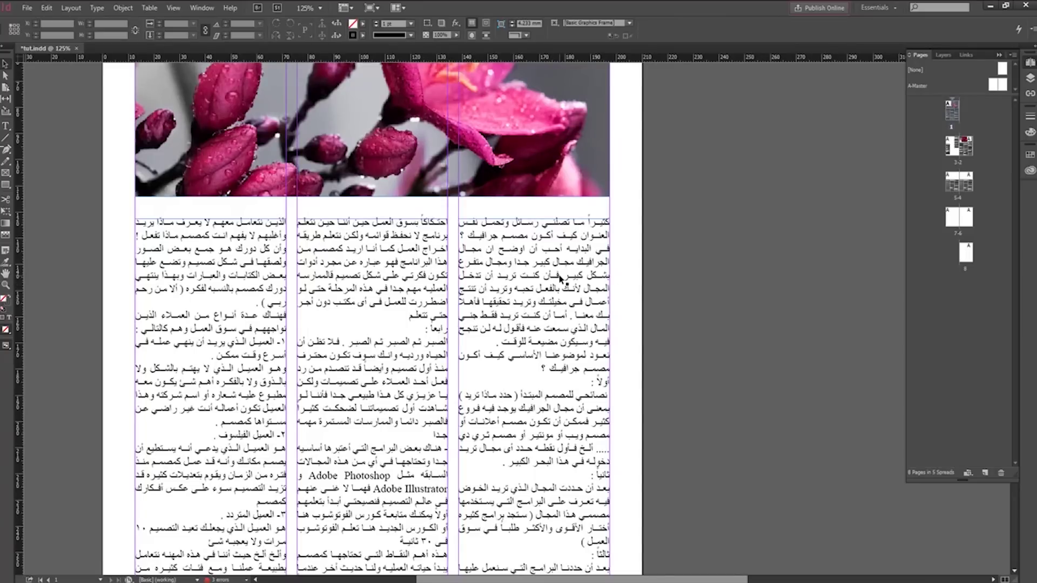
double_click(507, 236)
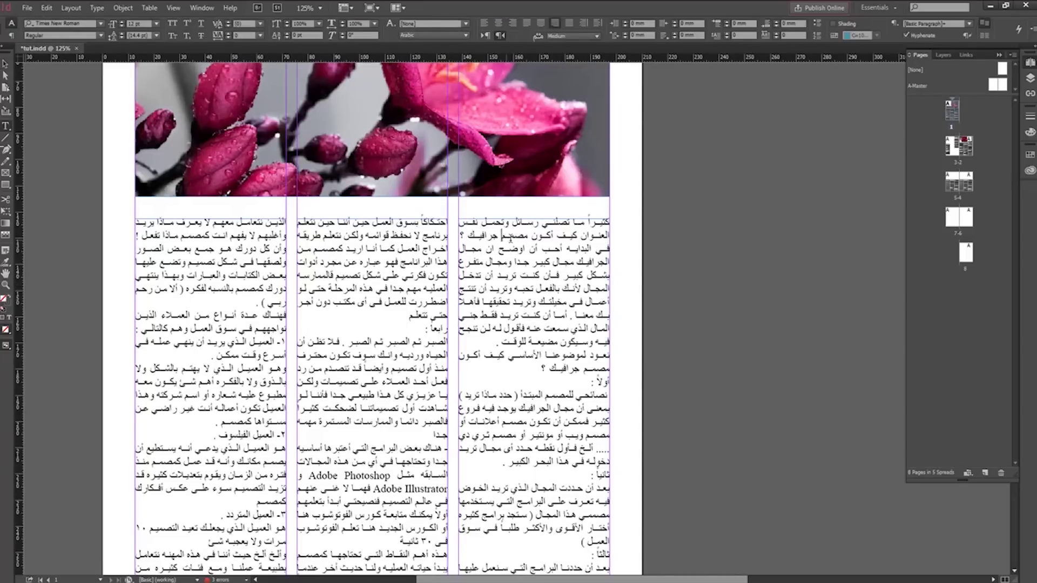
double_click(510, 238)
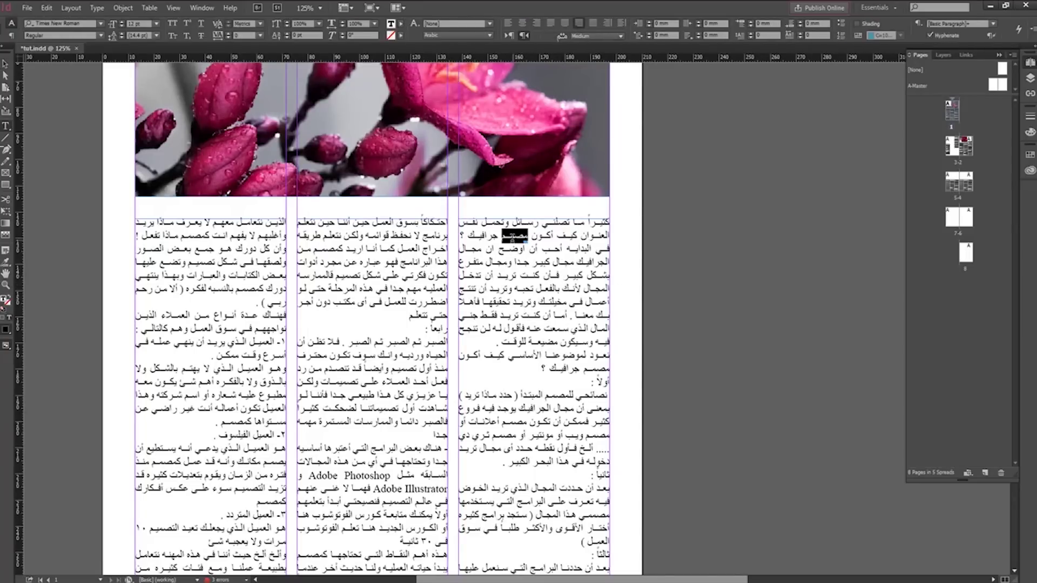
drag(583, 369, 607, 369)
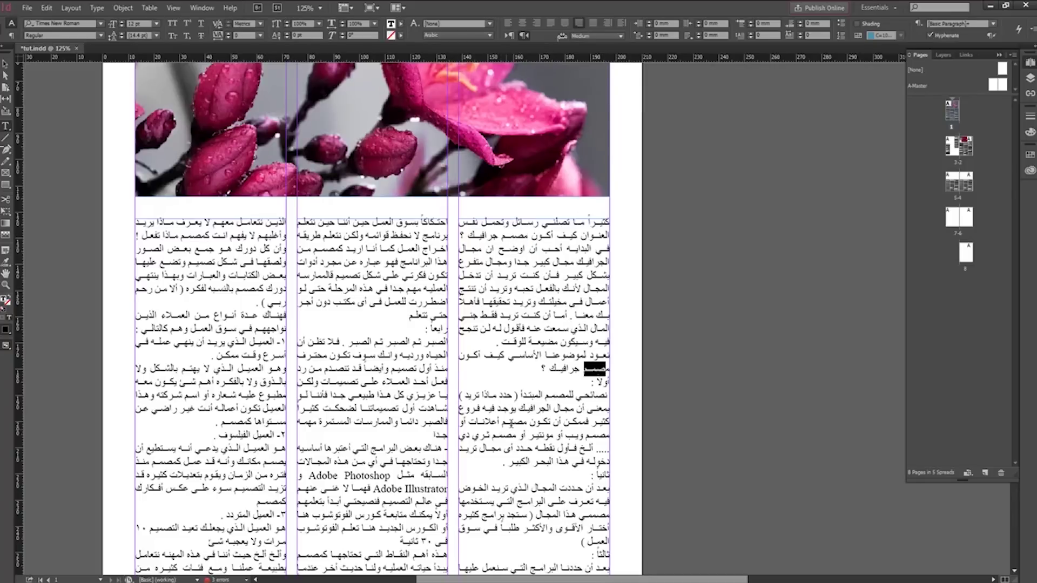
scroll(503, 429, down, 10)
scroll(502, 421, up, 10)
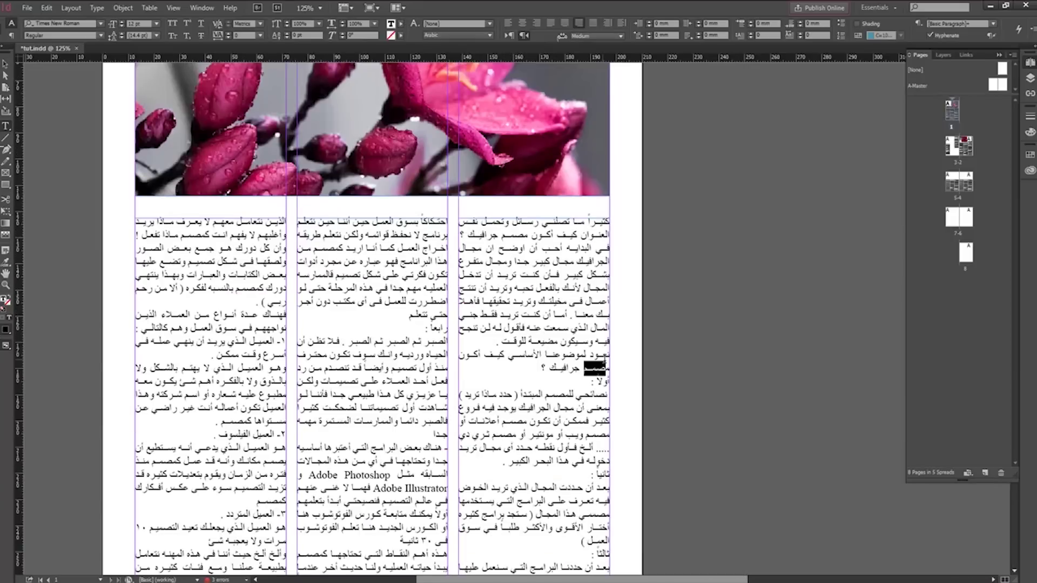
click(609, 370)
click(5, 63)
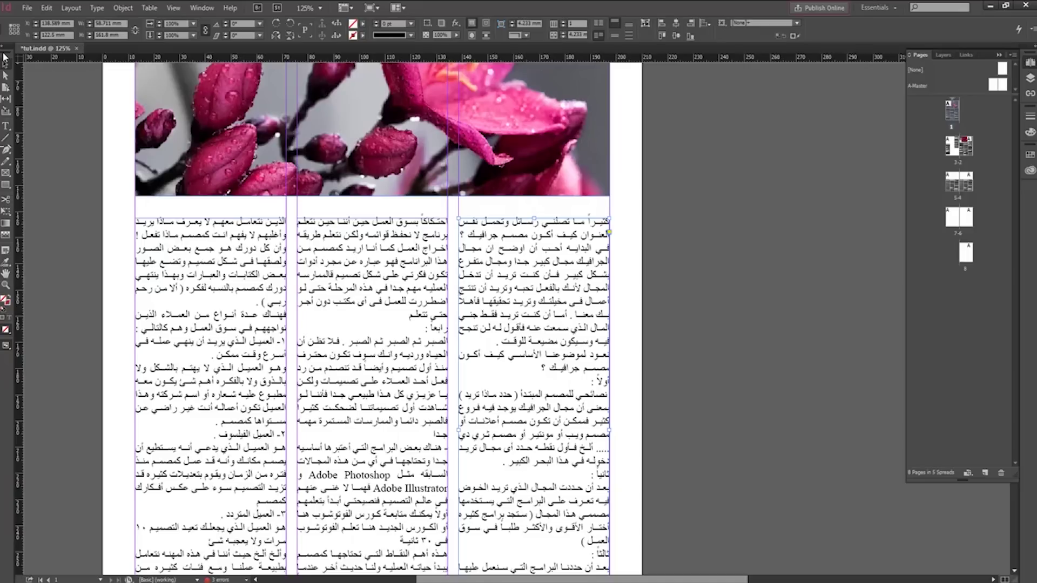
Open Find/Change and clear both the find format and the change format criteria.
key(ctrl+f)
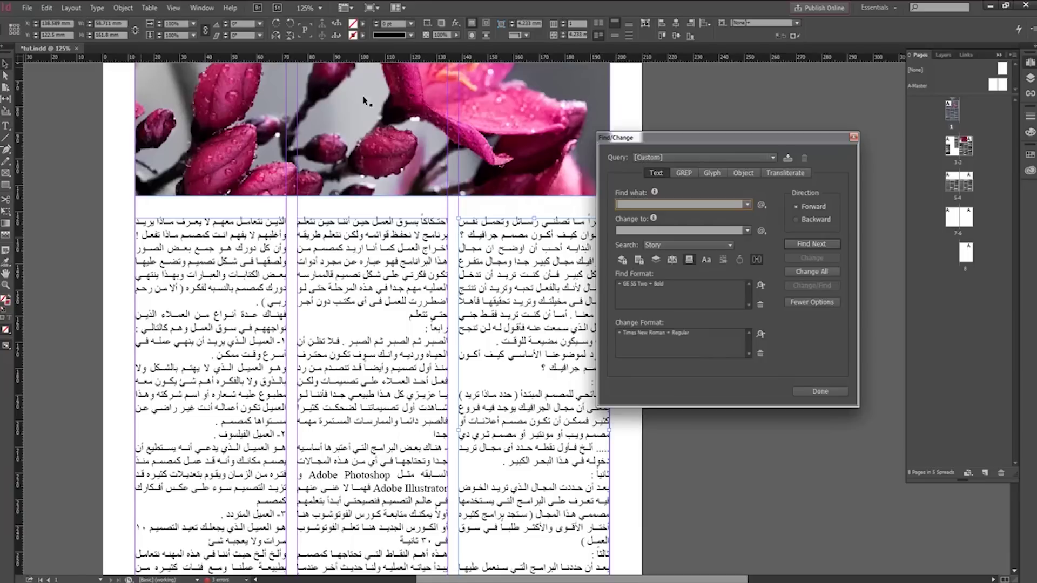
drag(663, 142, 574, 114)
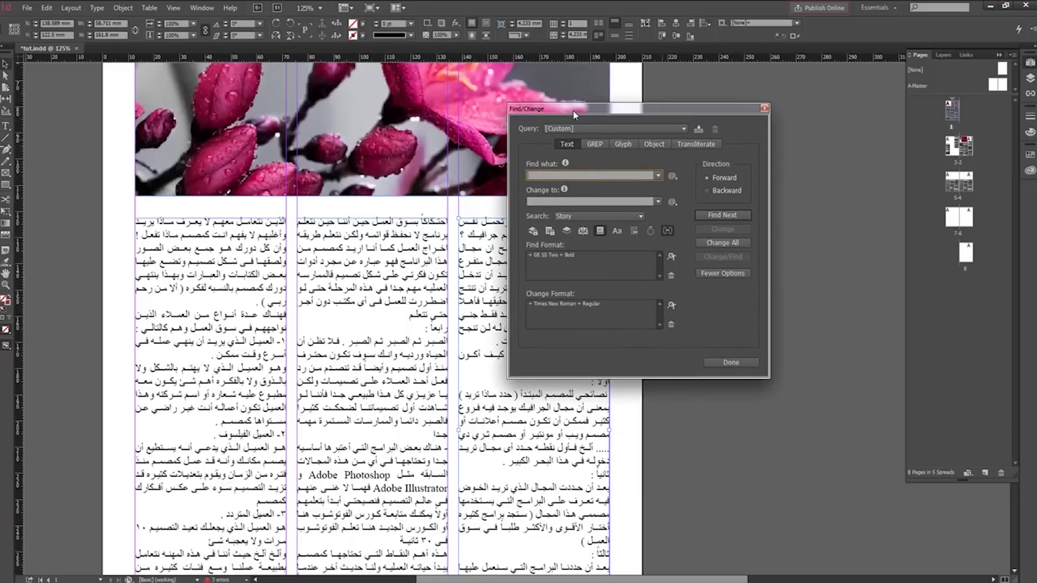
click(671, 276)
click(672, 326)
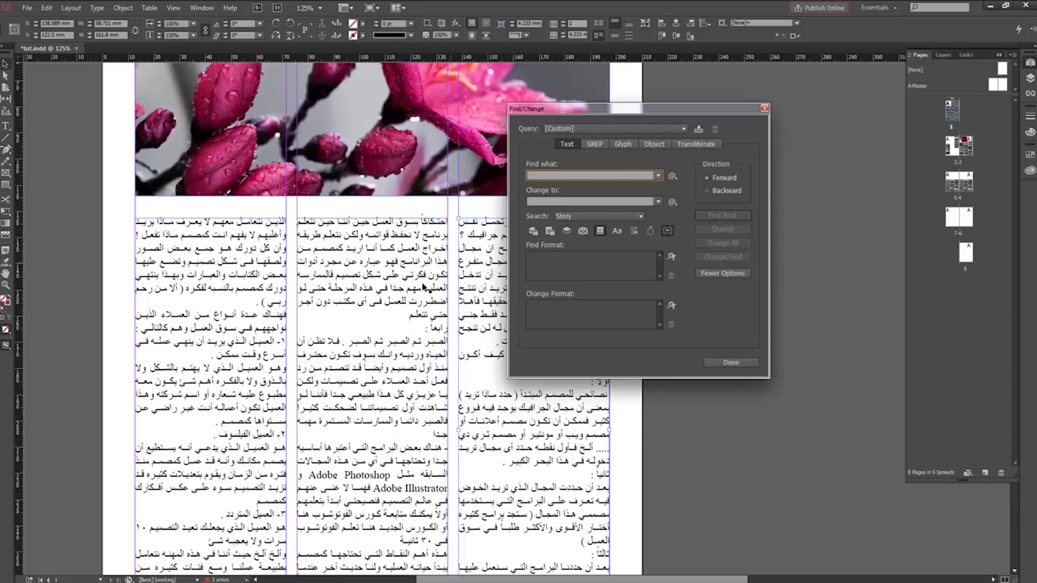
click(596, 144)
click(655, 144)
click(691, 144)
click(568, 145)
Set up a text search for "مصمم" with "المصمم" as the replacement, searching the whole document.
drag(559, 109, 670, 112)
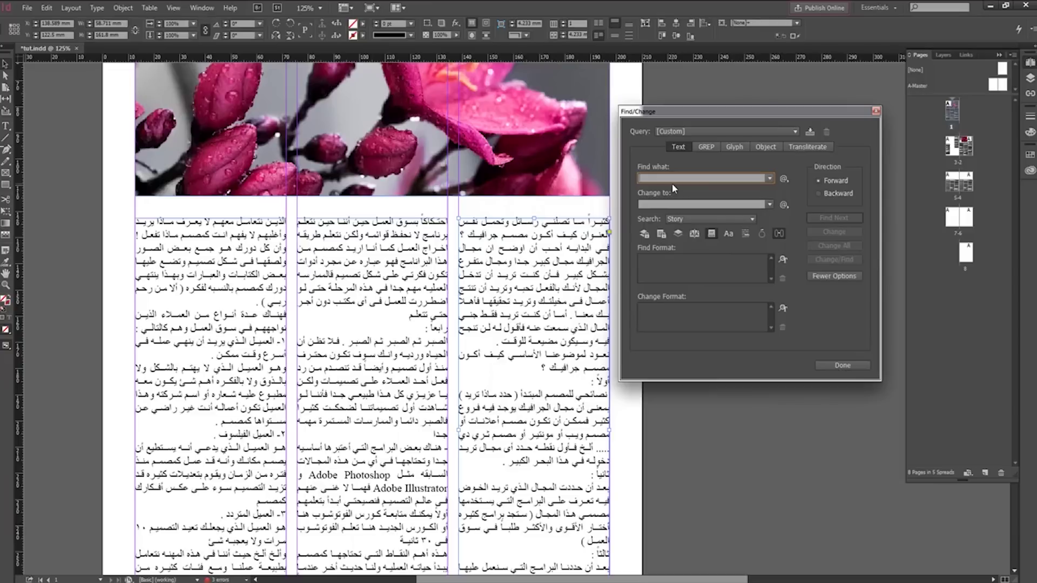
text(مصمم)
click(686, 205)
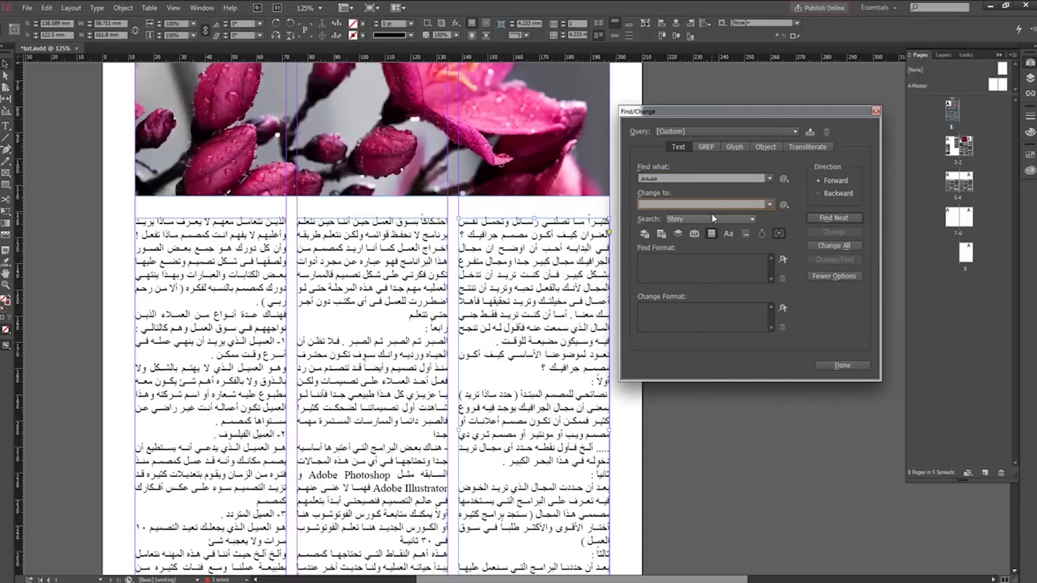
text(المصمم)
click(723, 219)
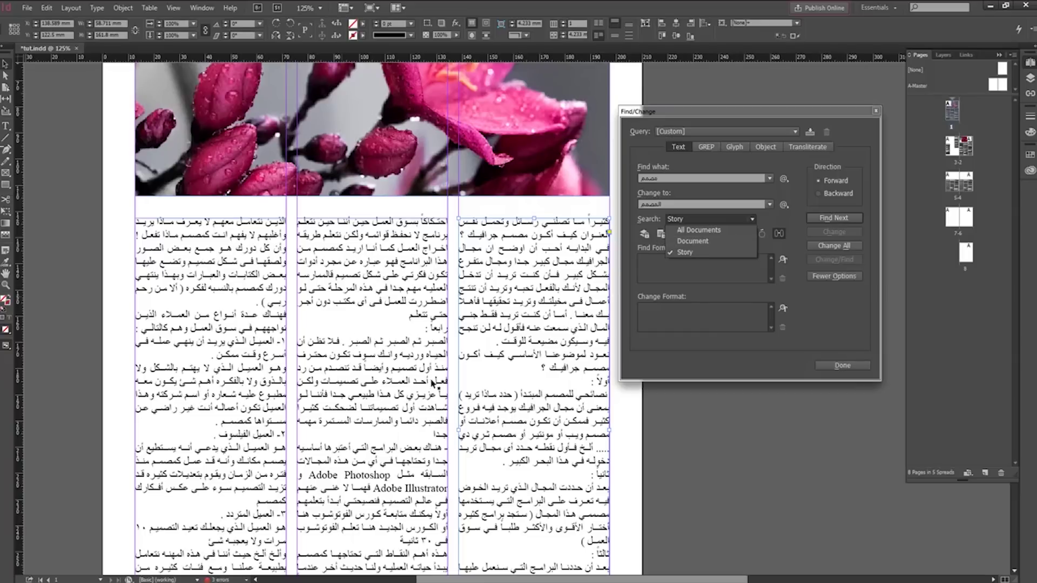
click(683, 242)
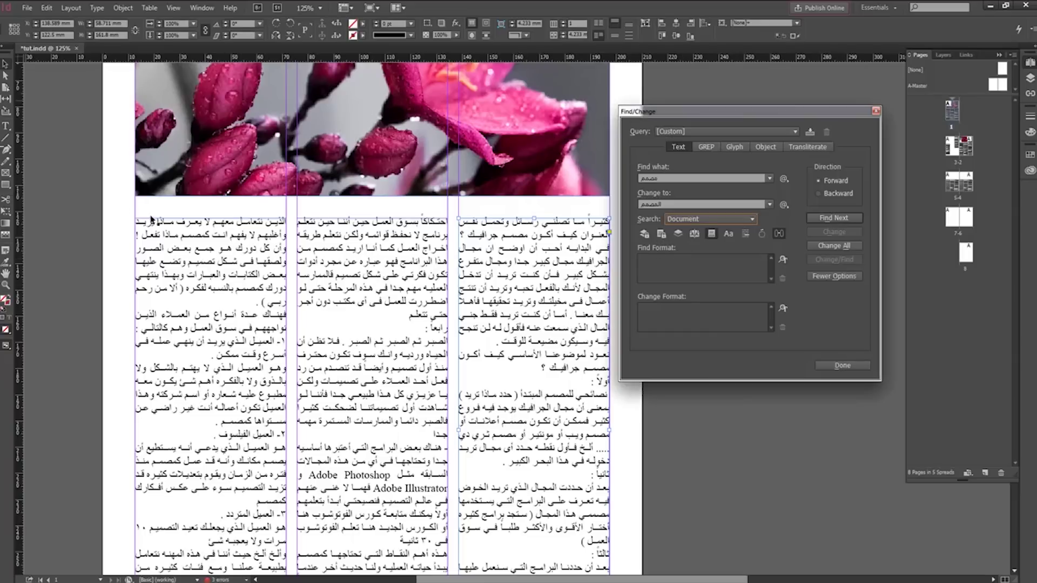
Find the first occurrence of "مصمم" in the document and replace only that one with "المصمم".
scroll(299, 236, down, 2)
scroll(299, 236, down, 10)
scroll(324, 301, up, 10)
scroll(594, 247, up, 8)
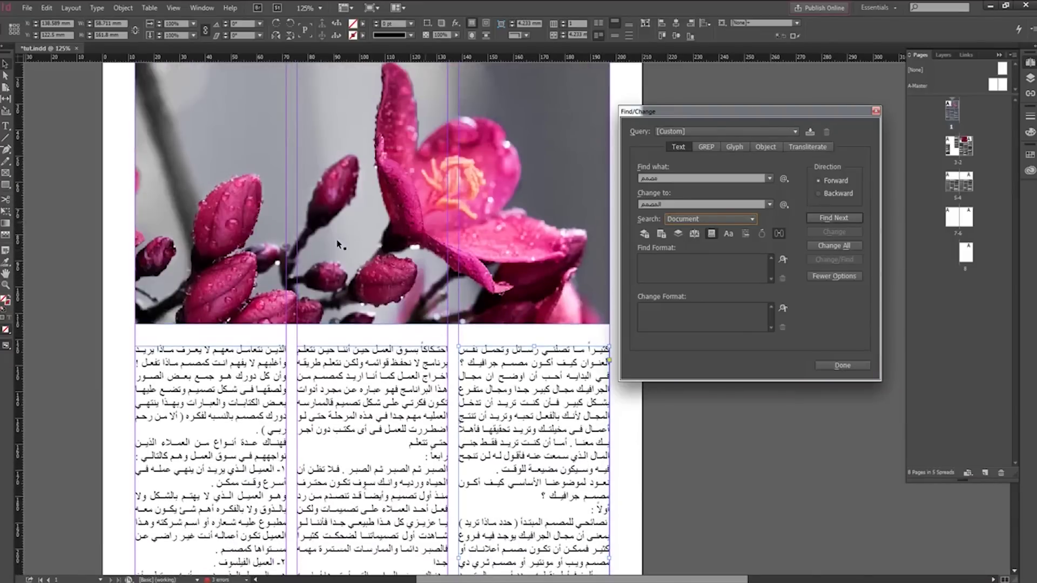
click(709, 235)
click(834, 219)
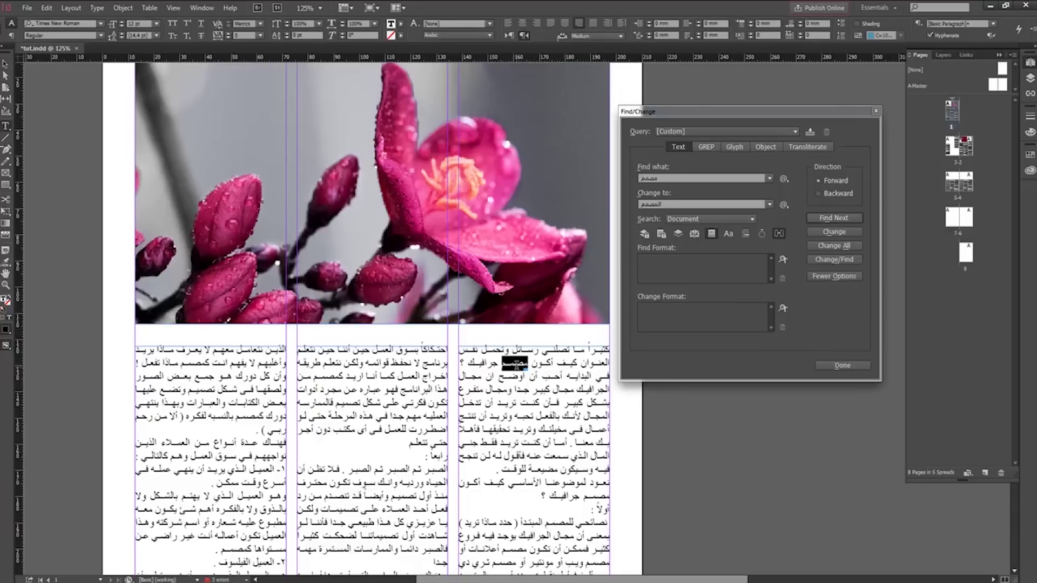
click(832, 234)
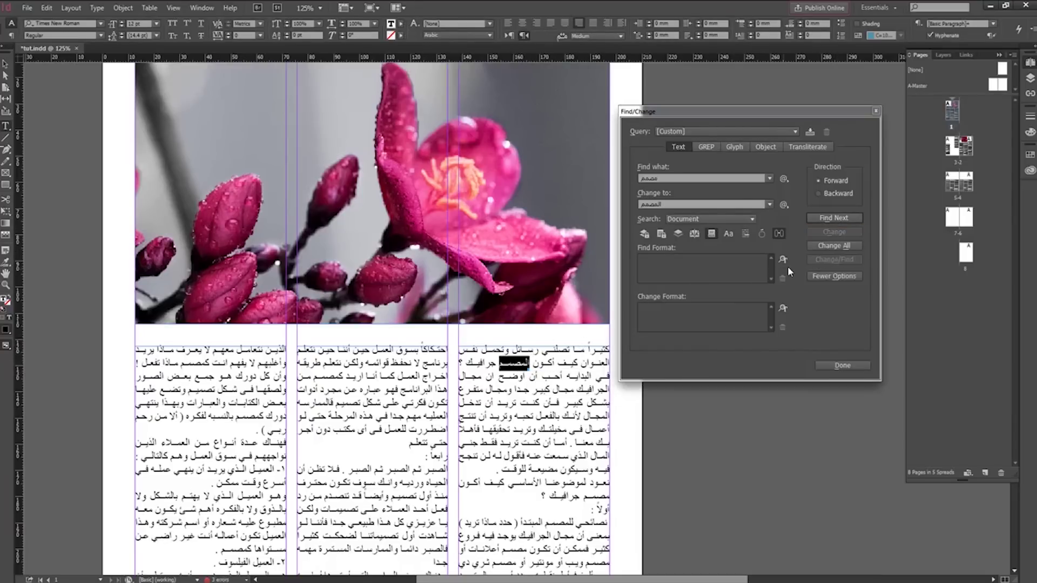
Replace all remaining occurrences of "مصمم" in the document with "المصمم" and dismiss the completion message.
scroll(561, 355, down, 3)
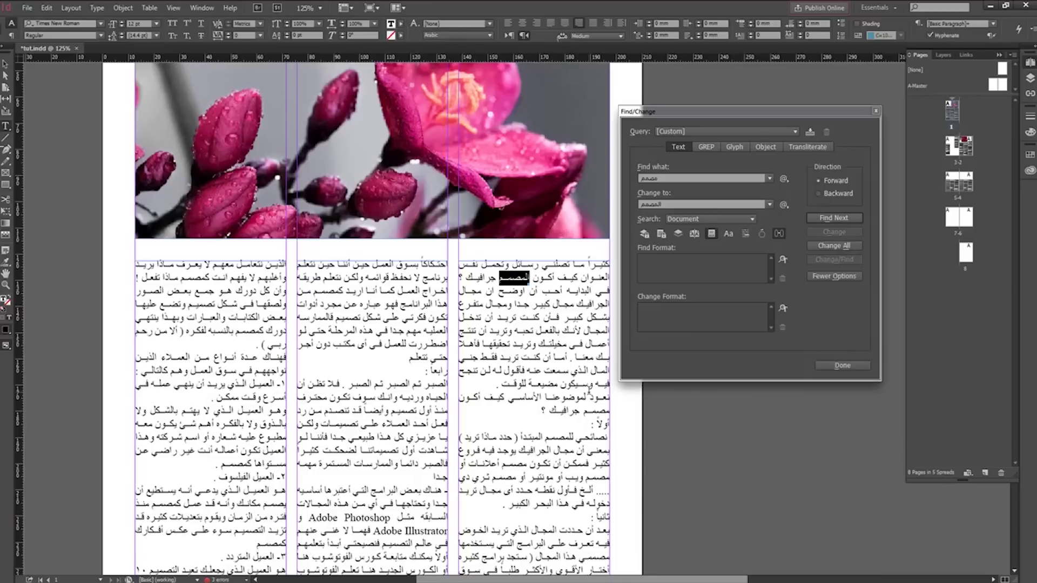
click(831, 247)
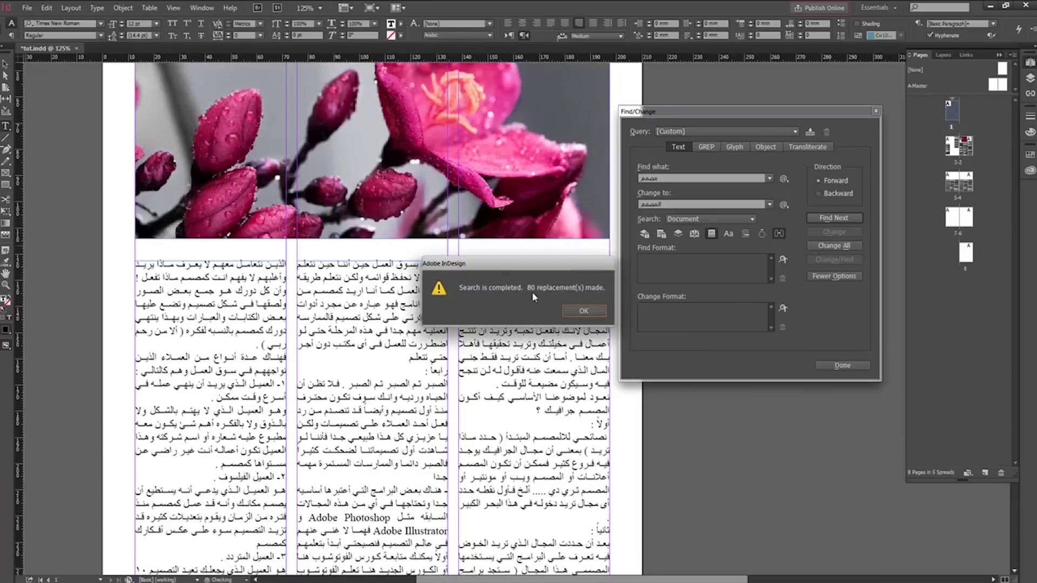
click(584, 311)
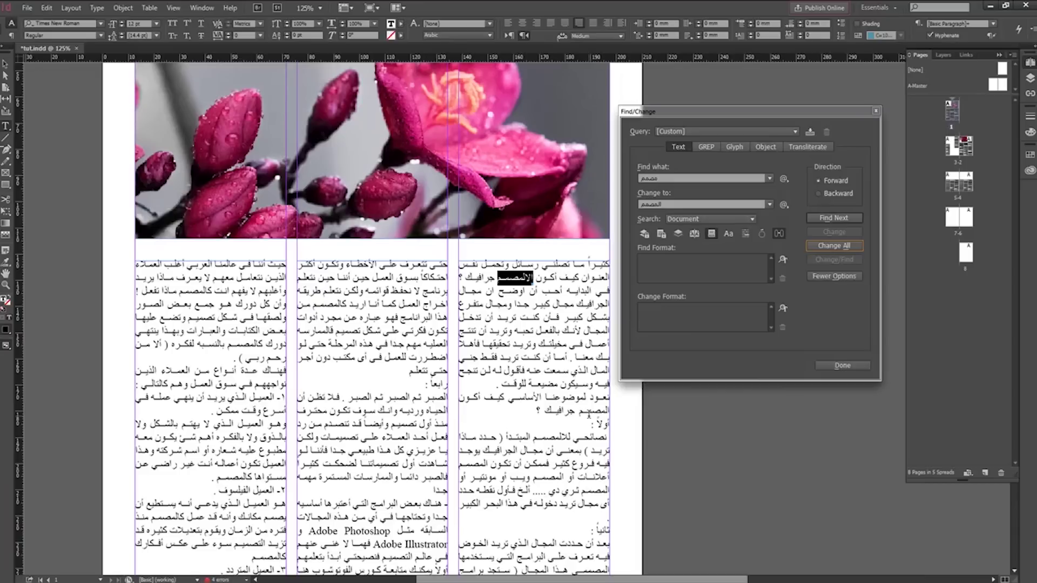
Delete the duplicated "ال" from the replaced word in the second line of the first paragraph, leaving "المصمم".
click(527, 276)
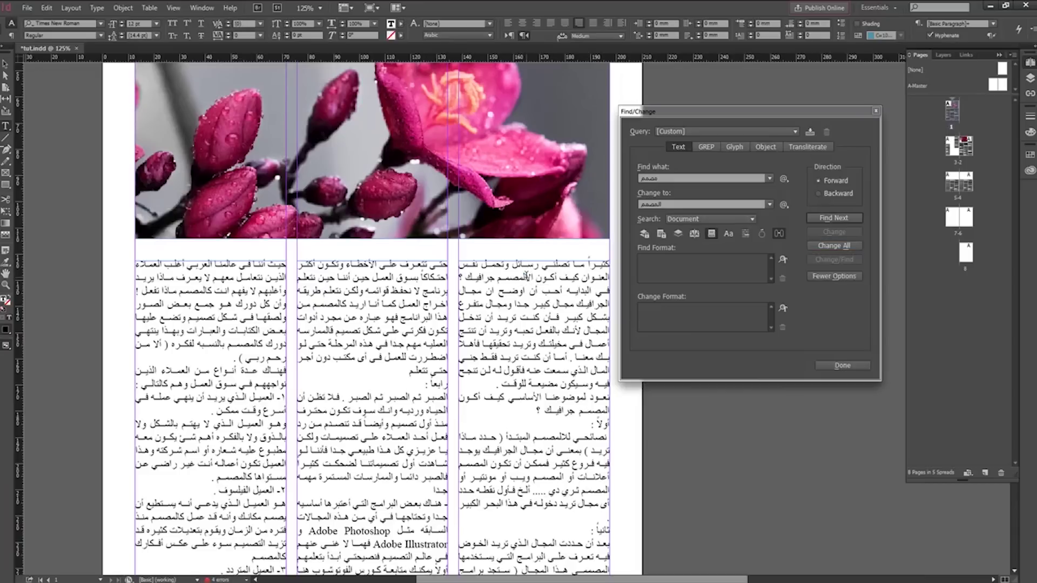
key(BackSpace)
key(BackSpace)
click(459, 312)
click(487, 293)
click(835, 276)
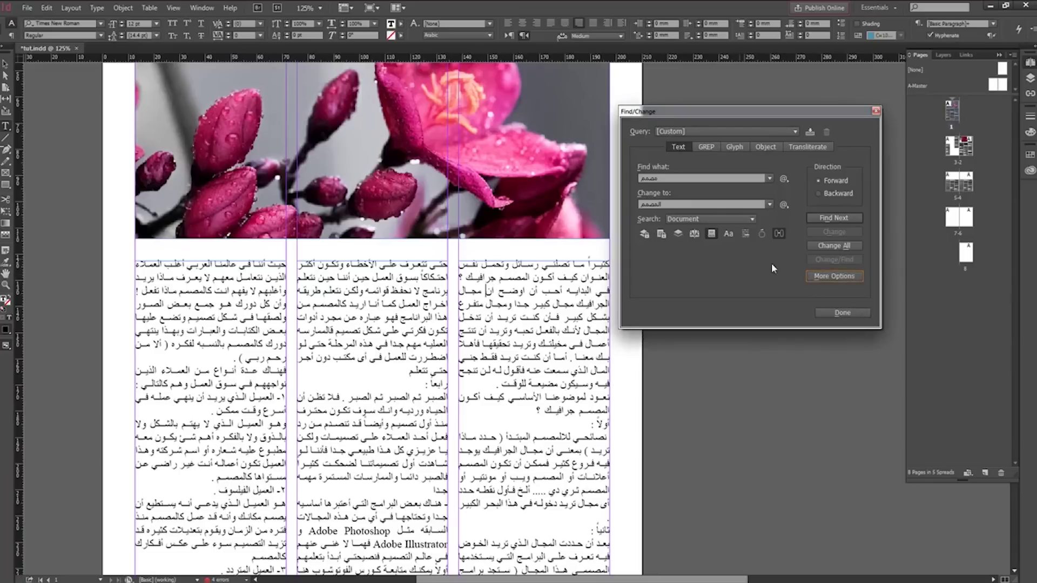
click(840, 276)
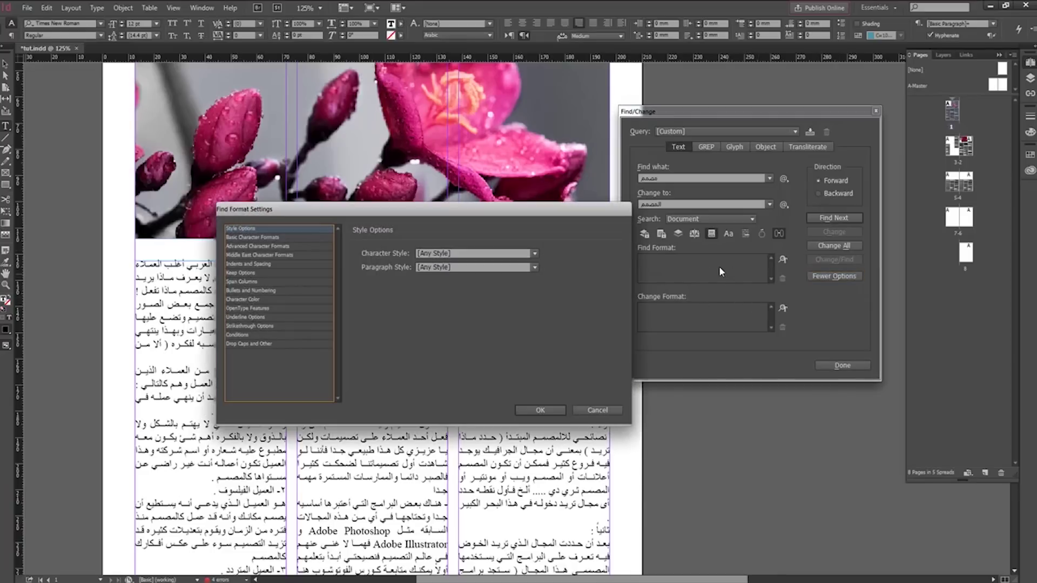
click(597, 410)
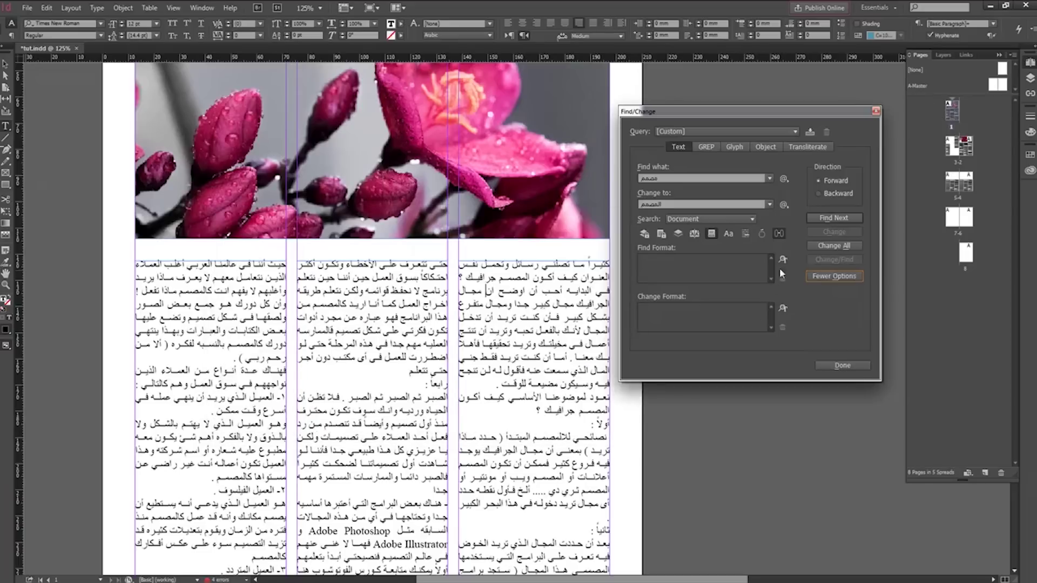
Limit the find format to the Times New Roman font family in Regular style.
click(685, 263)
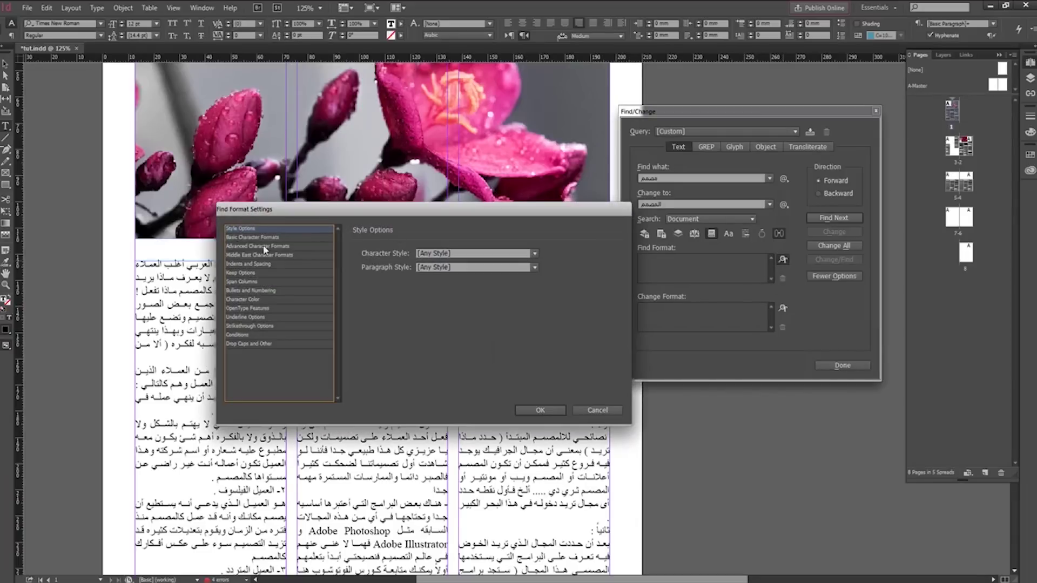
click(247, 237)
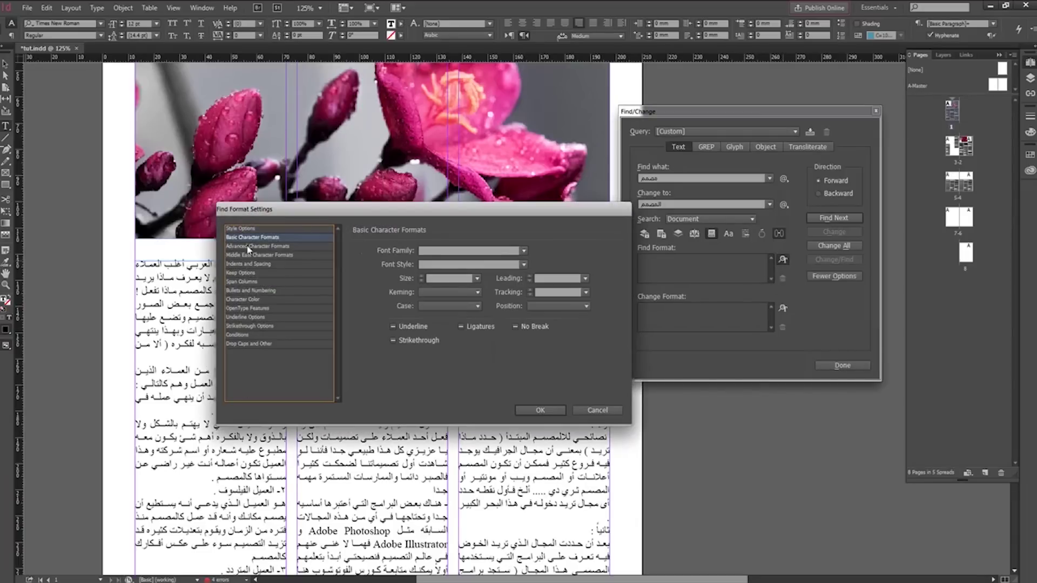
click(255, 246)
click(248, 238)
click(499, 251)
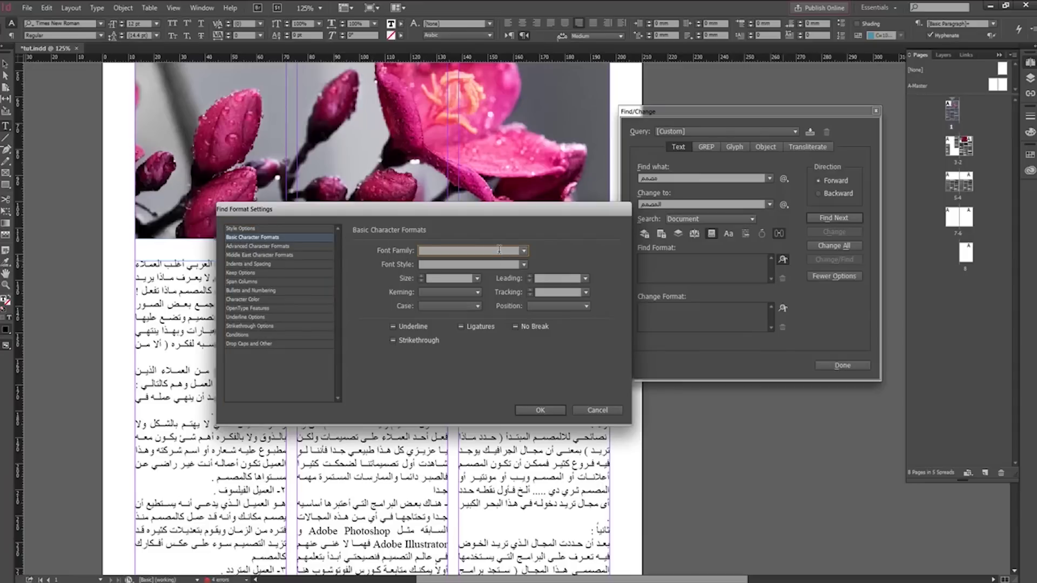
click(523, 250)
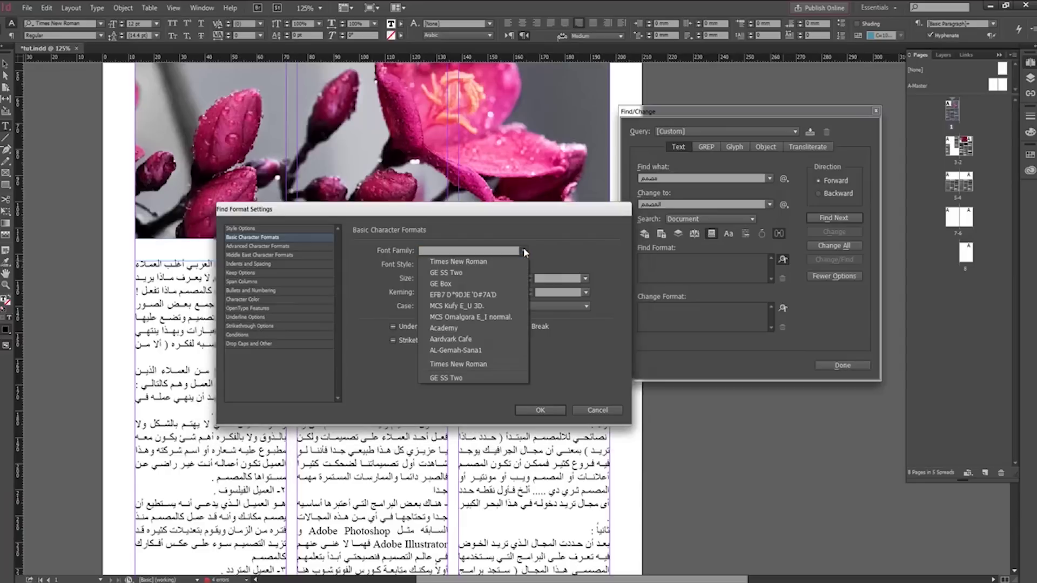
click(447, 263)
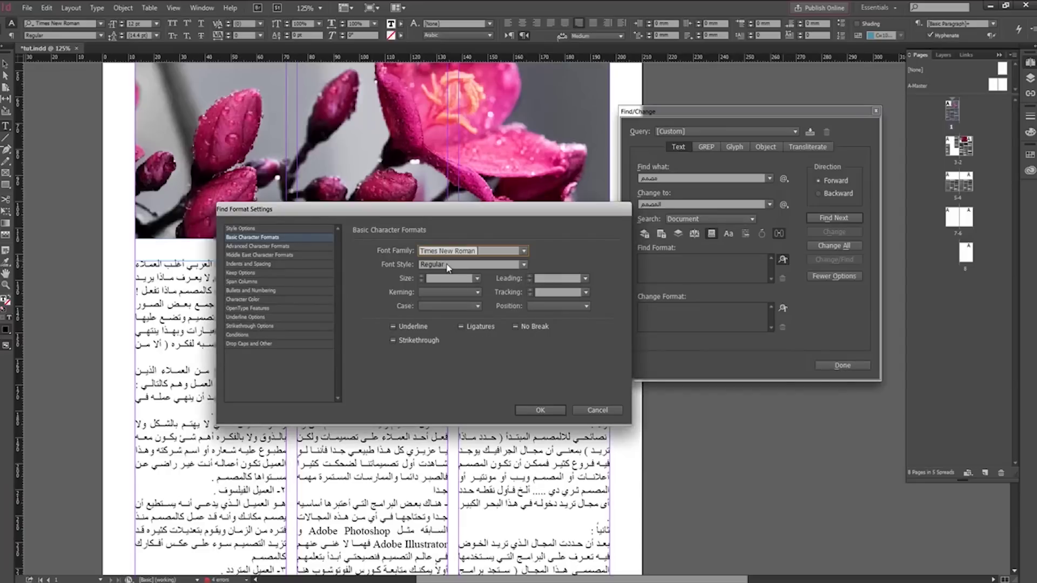
click(540, 411)
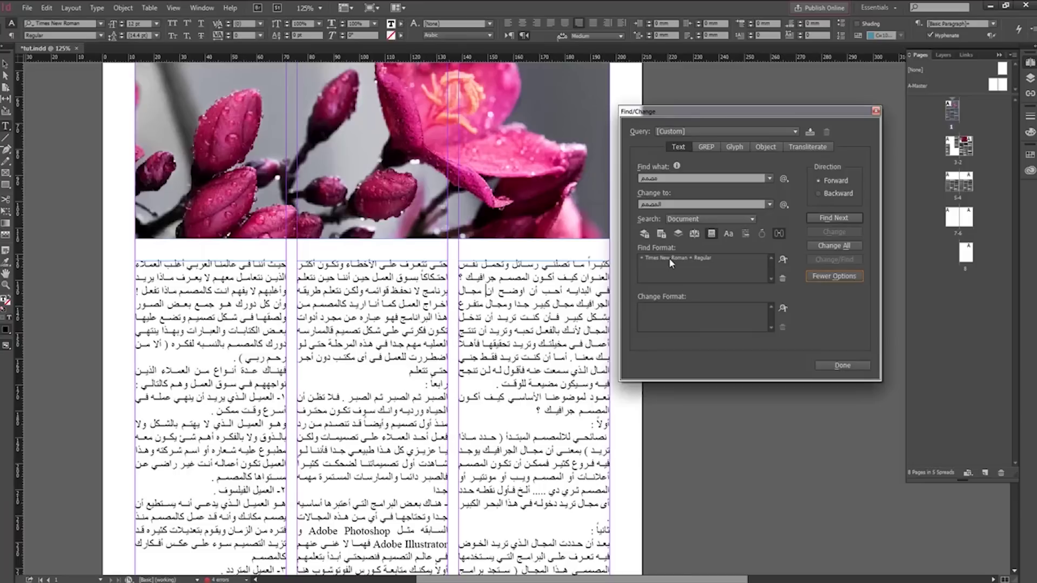
Set the change format to GE SS Two Light and replace all matches of "مصمم" throughout the document.
click(676, 319)
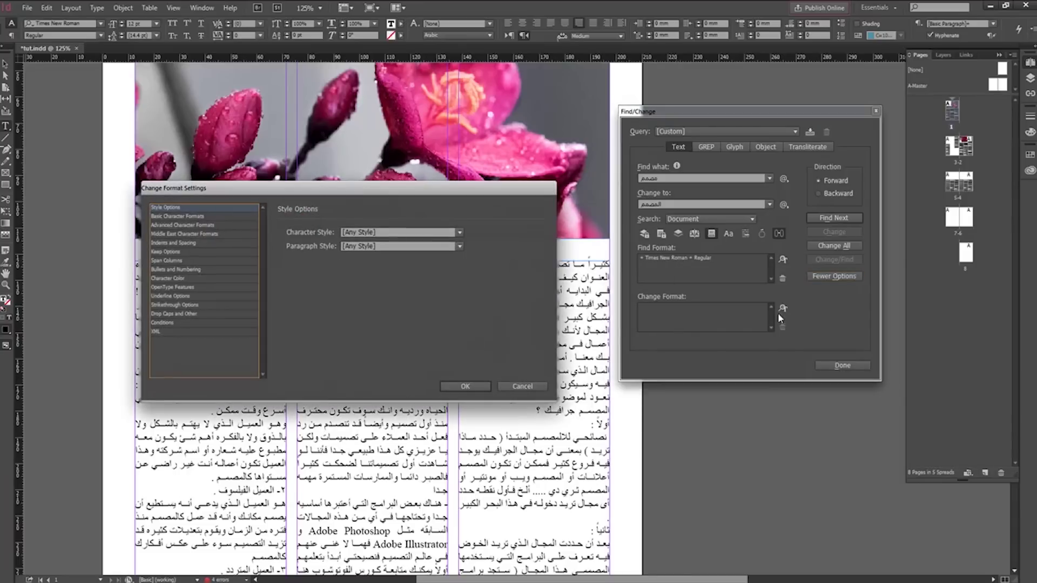
click(177, 216)
click(431, 230)
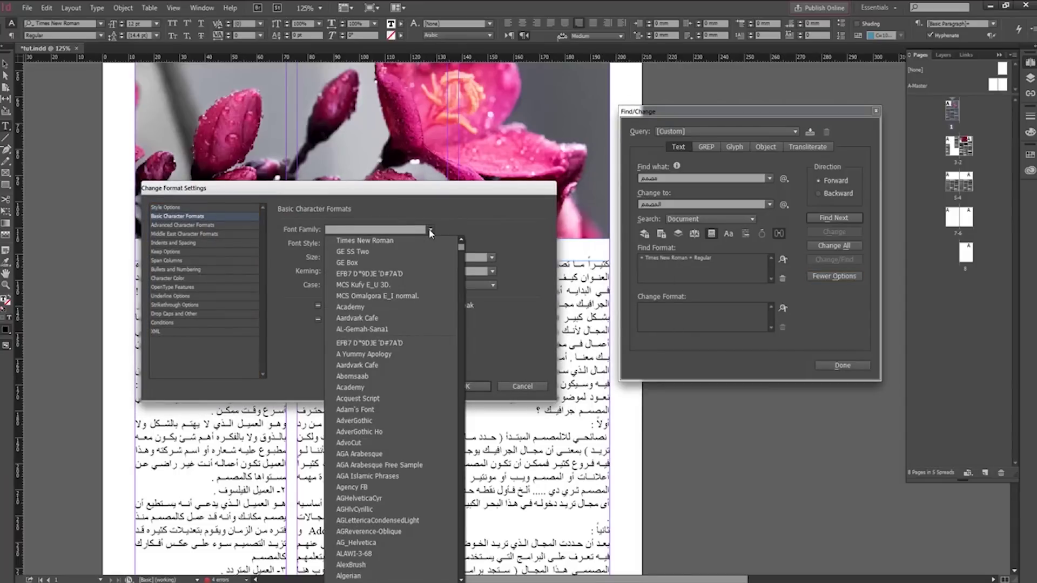
click(378, 252)
click(471, 386)
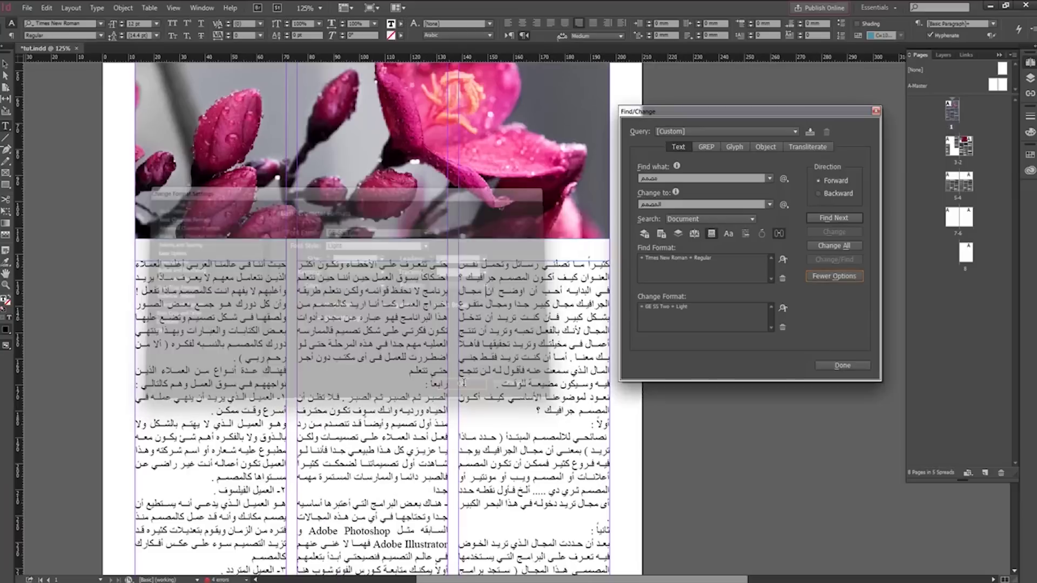
click(841, 250)
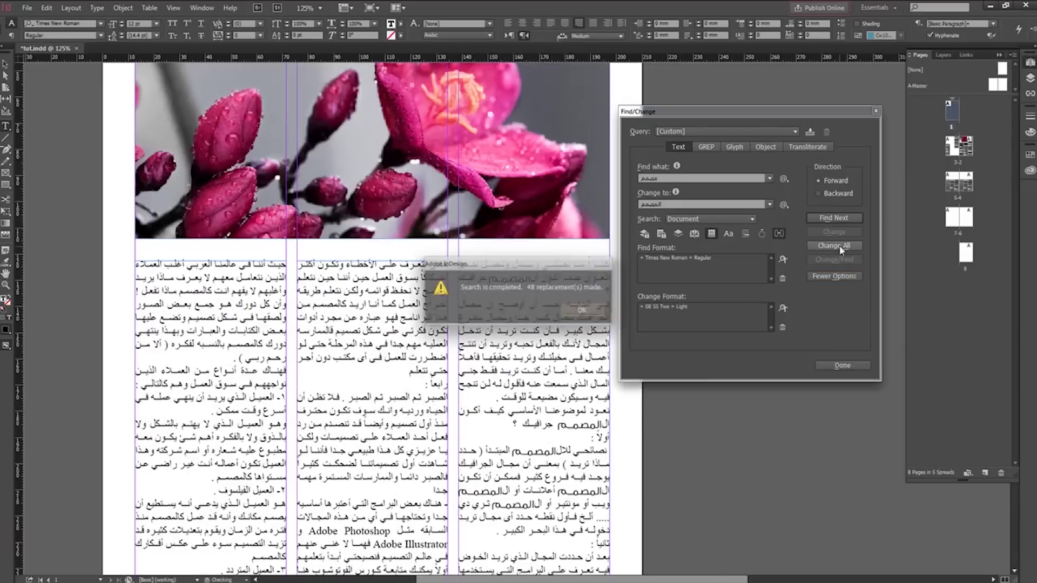
click(586, 312)
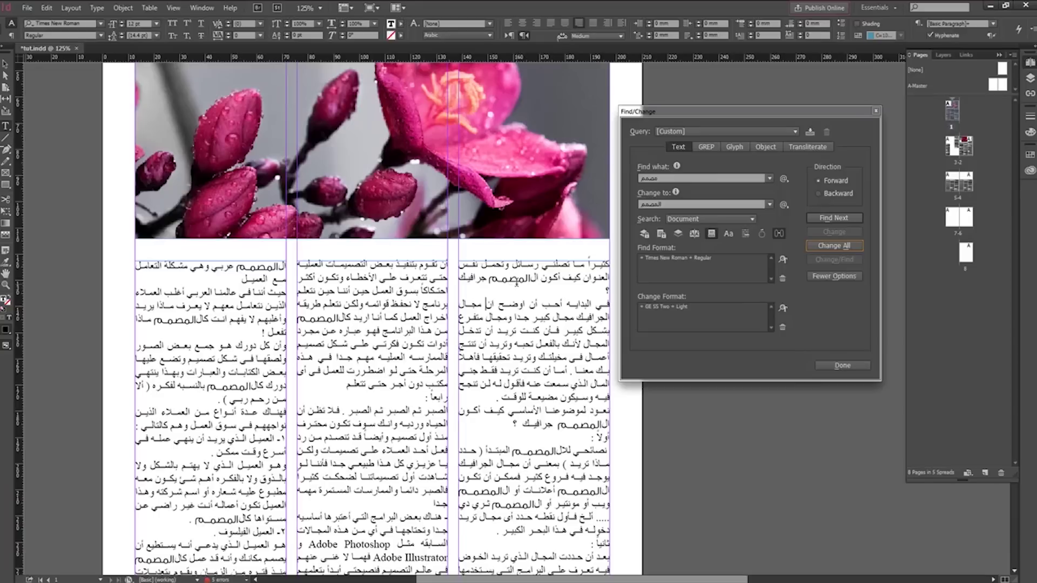
Undo the last replace-all and clear both the search text and the replacement text in Find/Change.
key(ctrl+z)
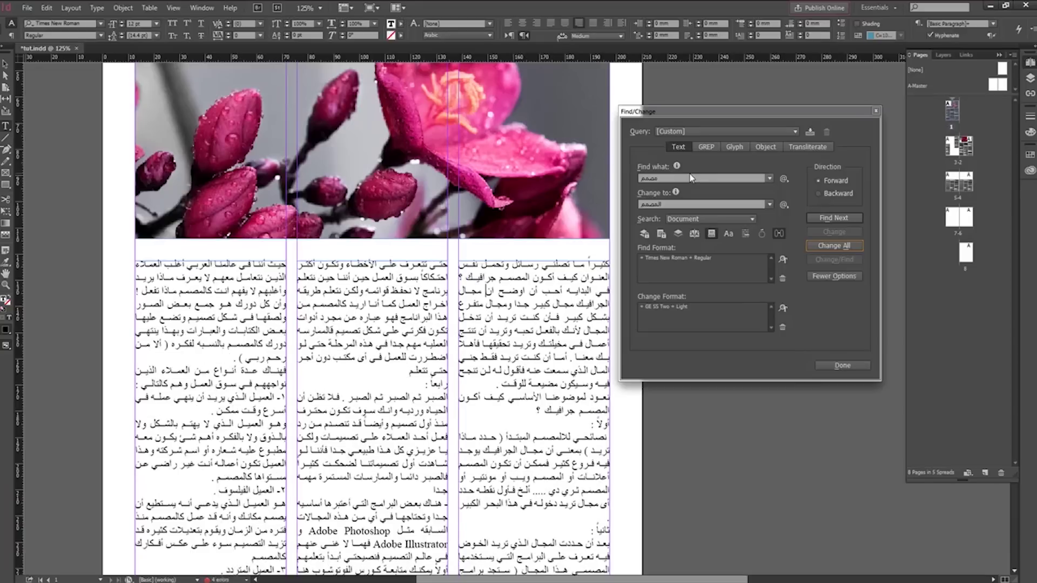
click(681, 177)
double_click(681, 178)
key(BackSpace)
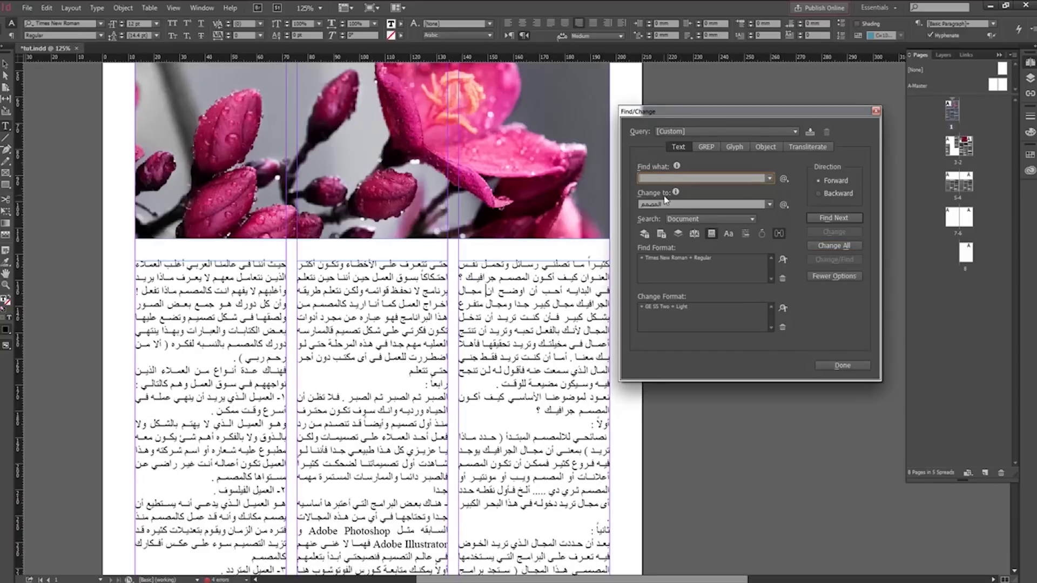
double_click(676, 205)
key(BackSpace)
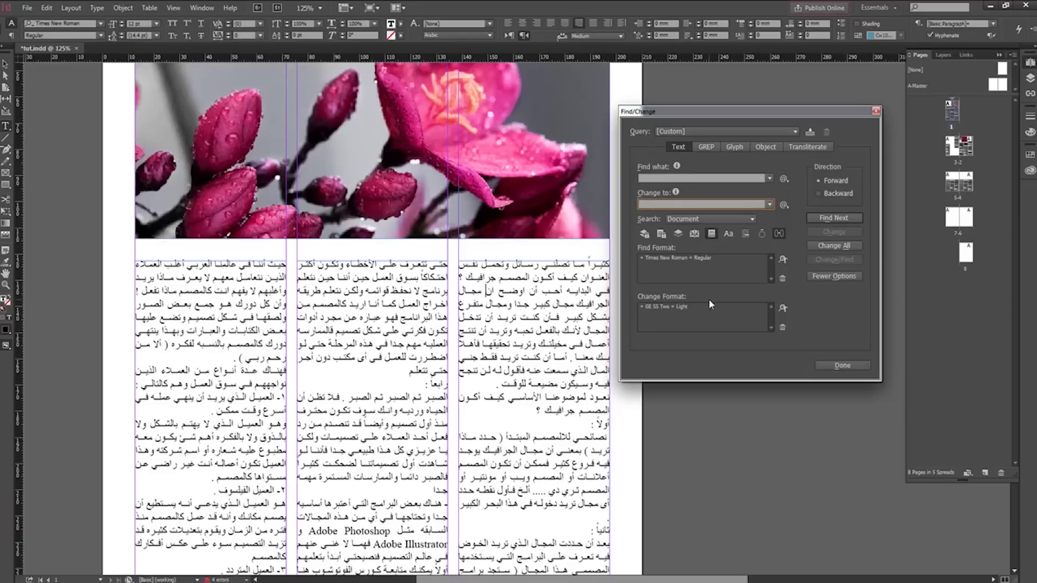
Change all Times New Roman Regular text in the document to GE SS Two Light, dismiss the completion message and review the text columns.
click(690, 268)
click(597, 410)
click(845, 246)
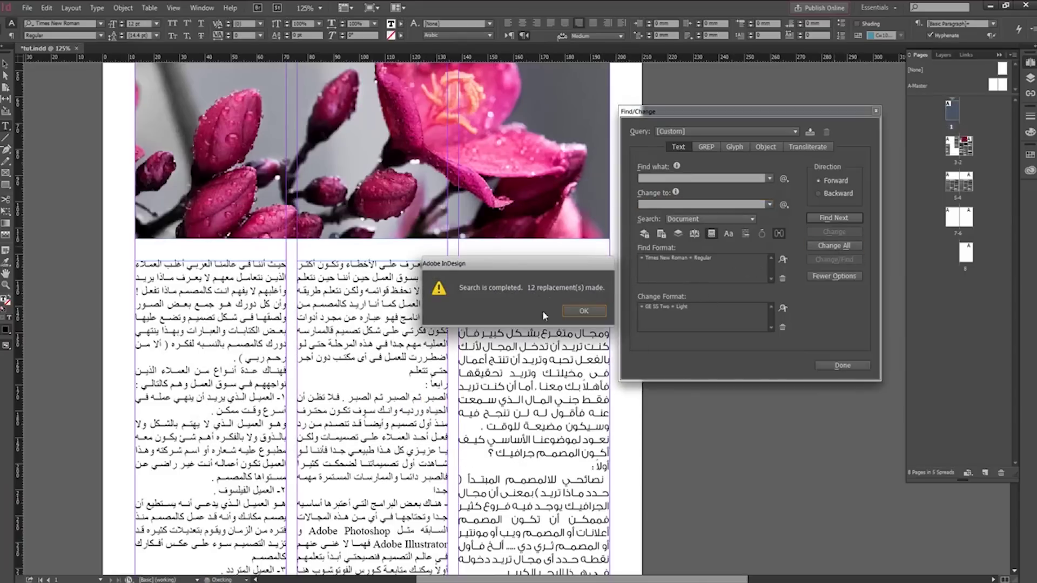
click(582, 312)
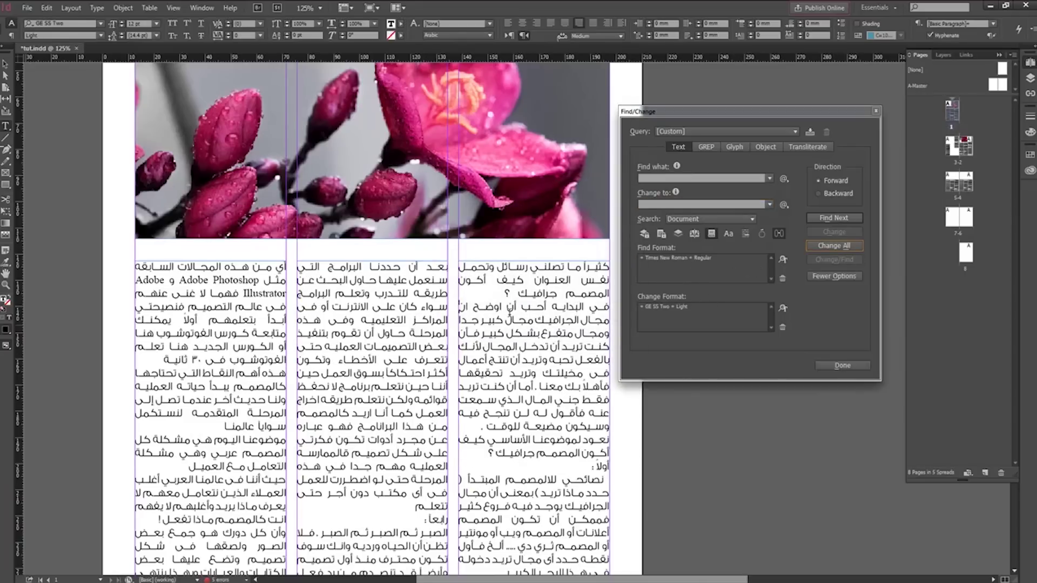
scroll(540, 281, down, 5)
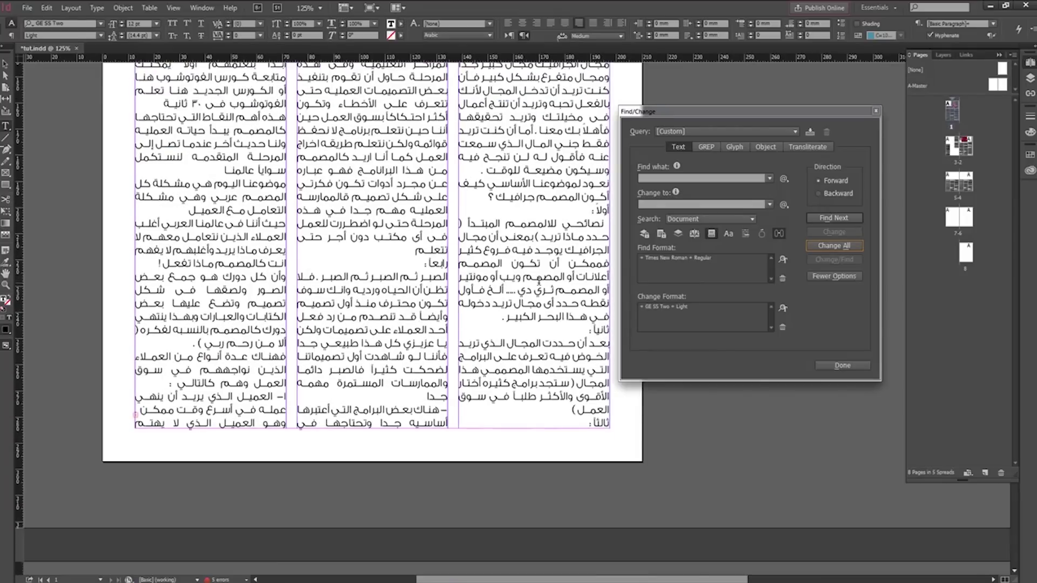
scroll(432, 243, up, 3)
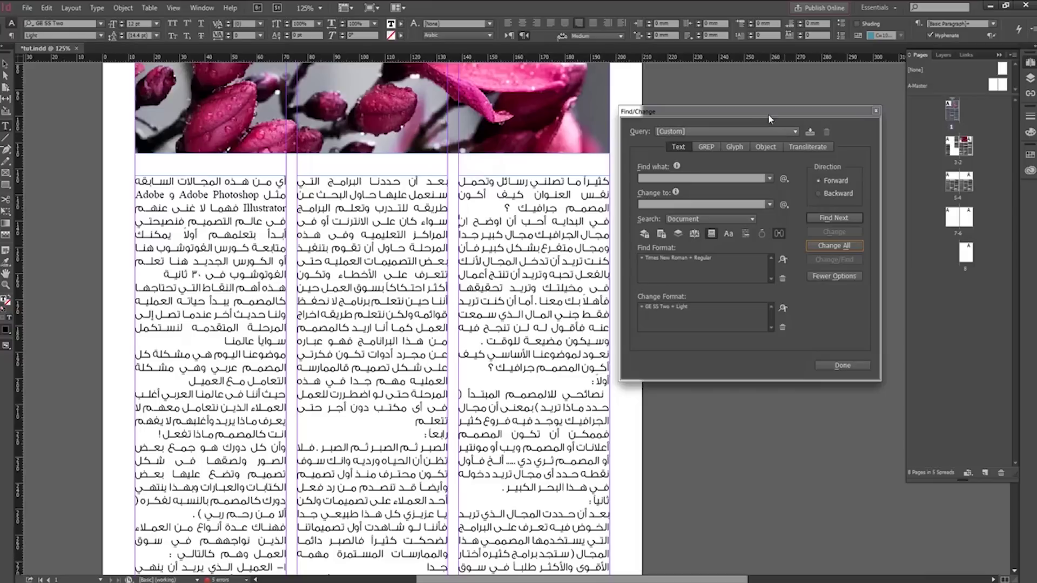
click(741, 110)
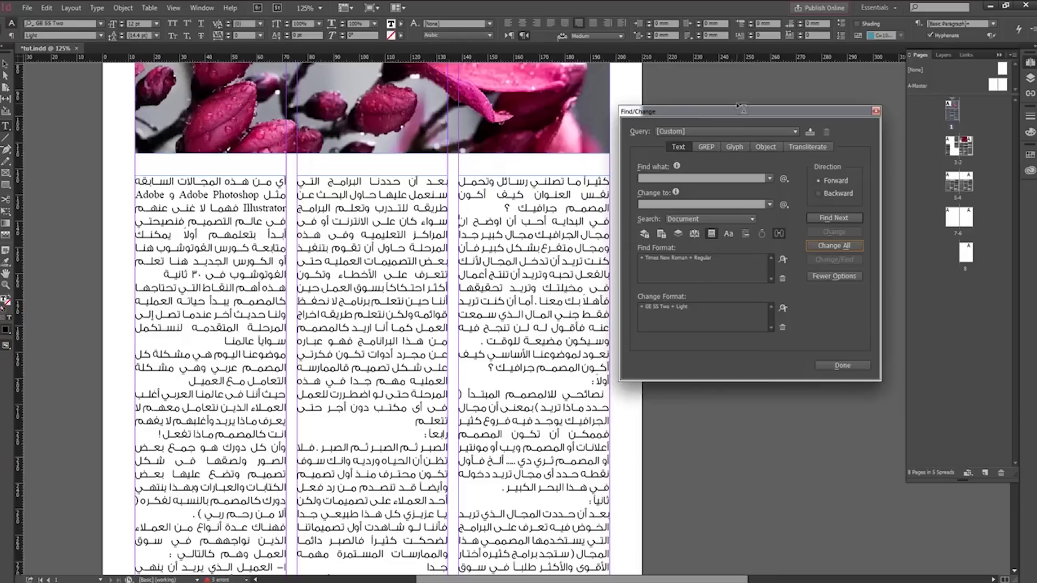